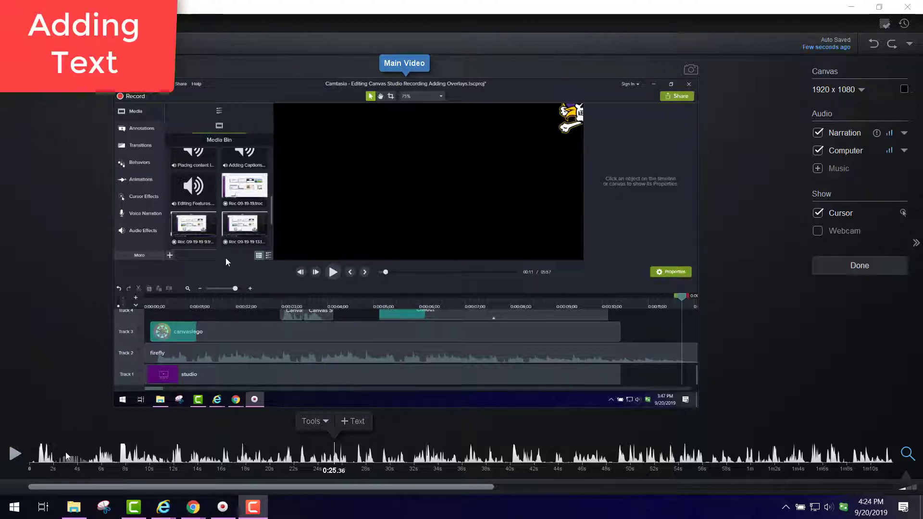
Step: Add a text overlay near 0:00 reading 'Title of Video'
left_click(36, 464)
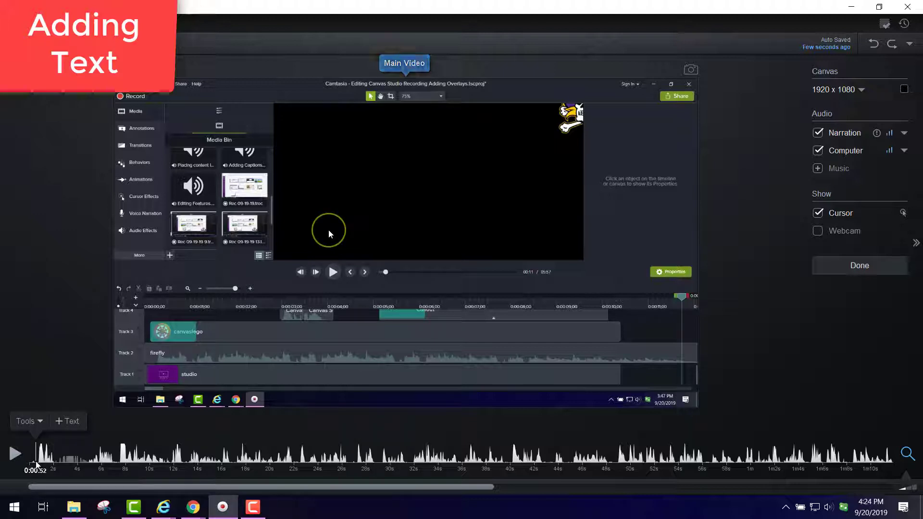
left_click(37, 425)
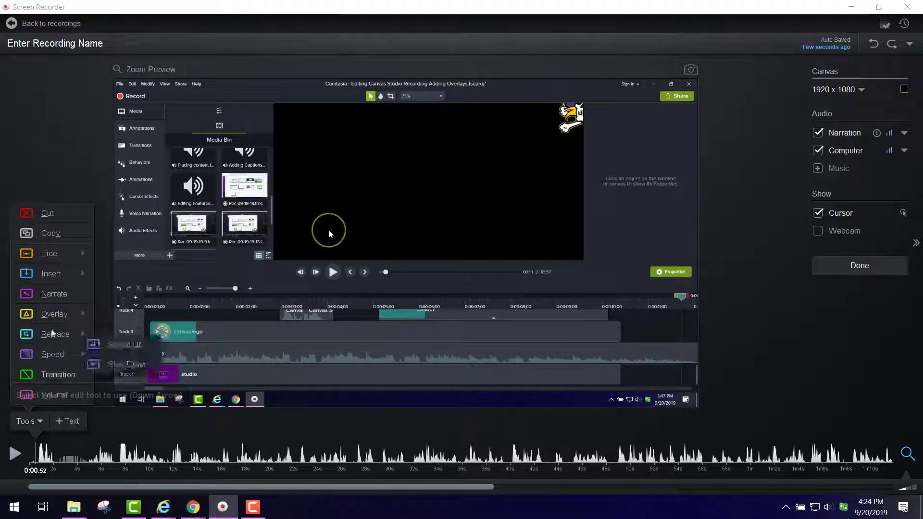
mouse_move(54, 315)
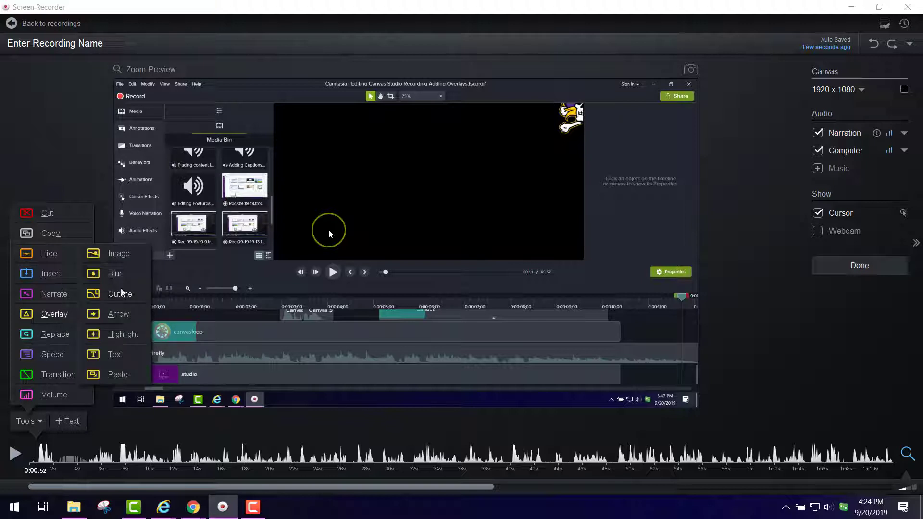
left_click(115, 355)
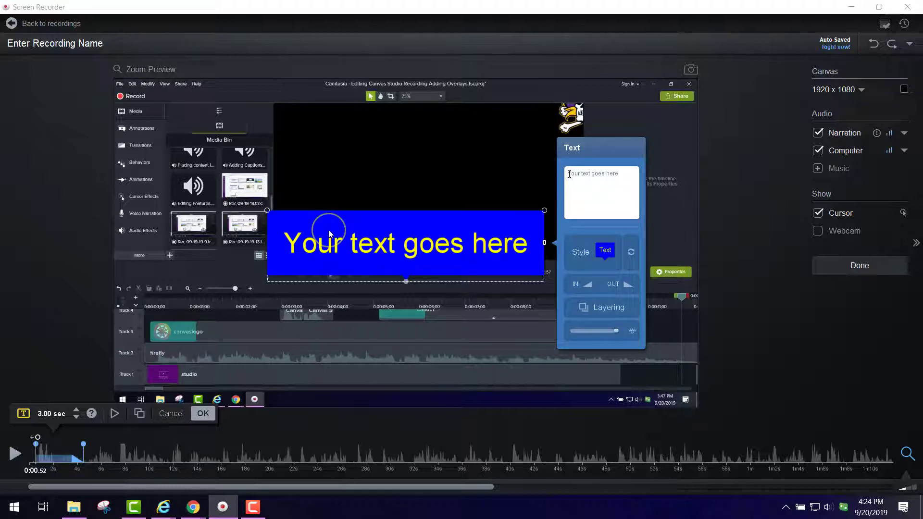
left_click(625, 173)
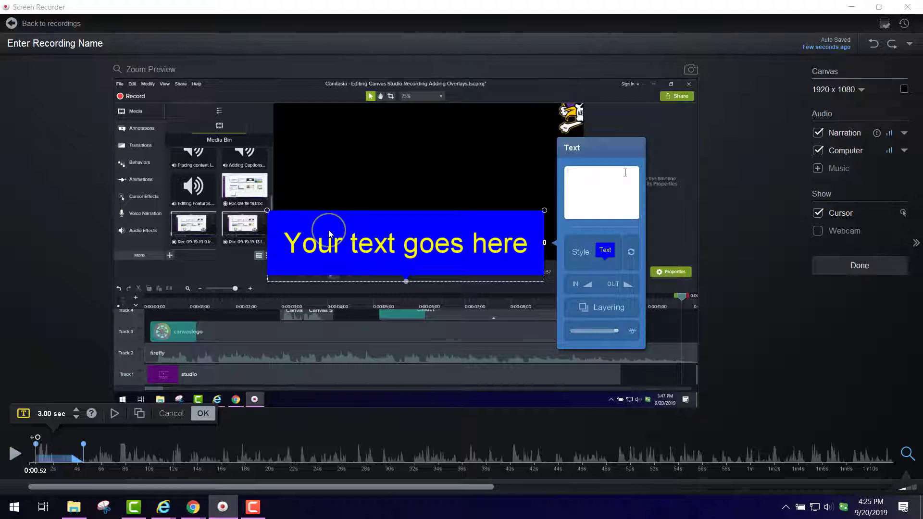
type("Title")
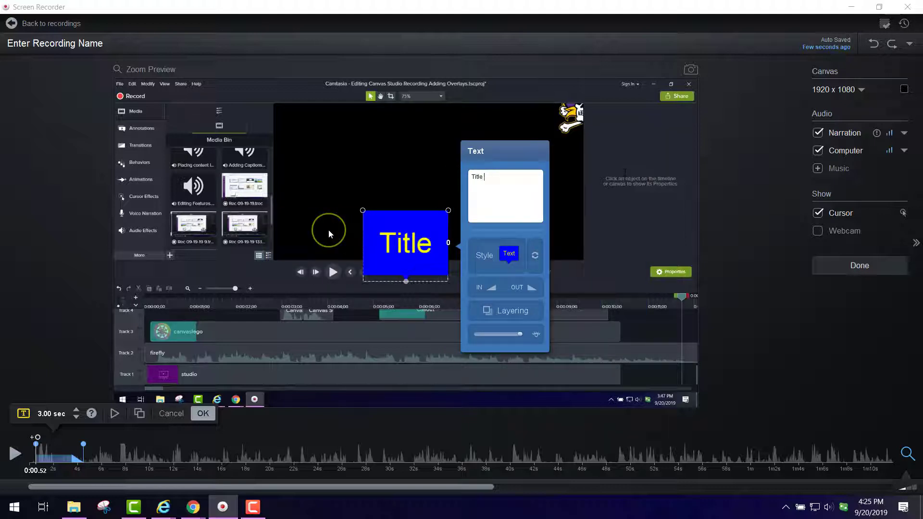
type(" of Video")
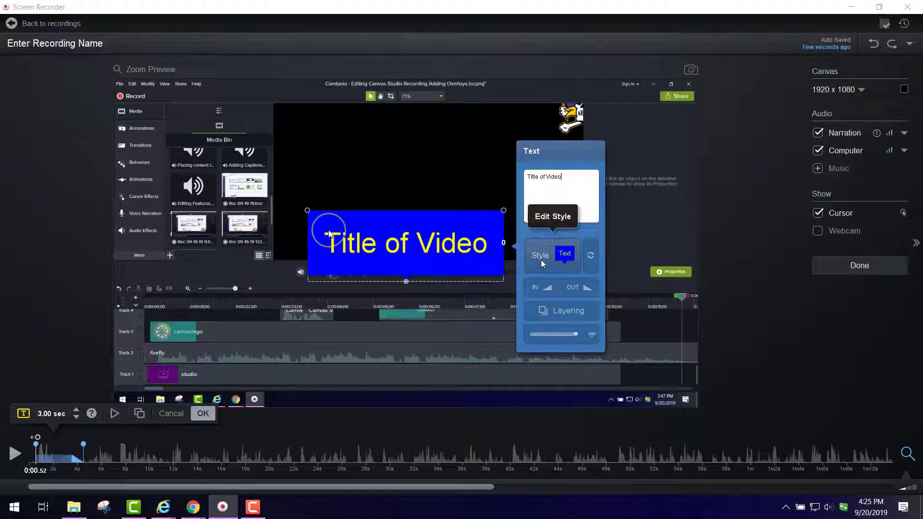
Step: Style the title with light pink text on a dark purple background
left_click(566, 259)
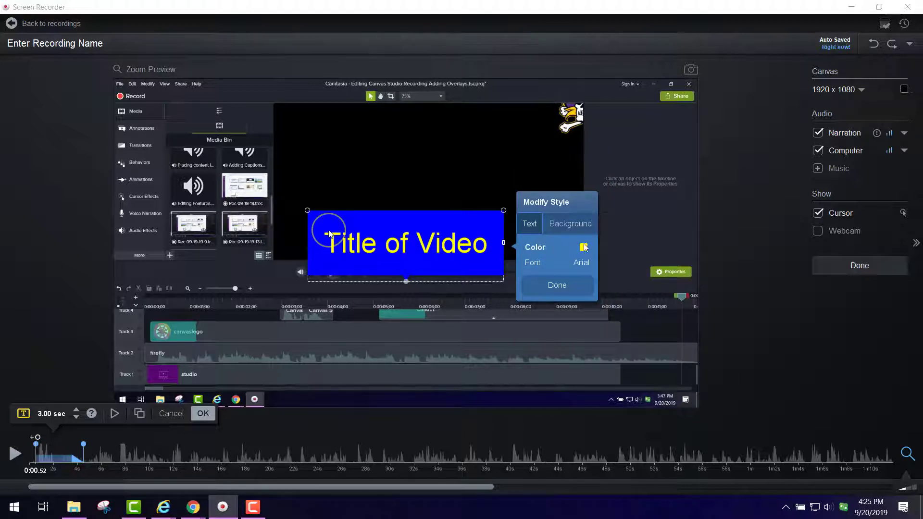
left_click(585, 249)
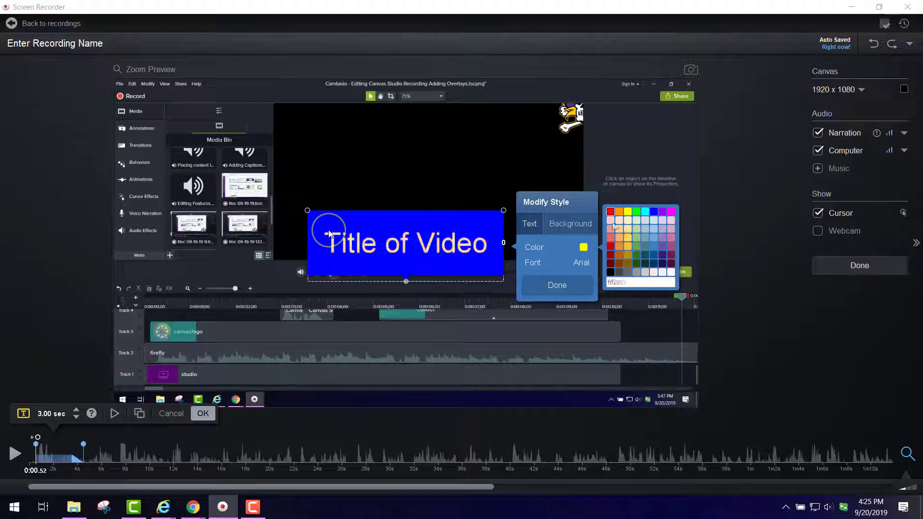
left_click(610, 222)
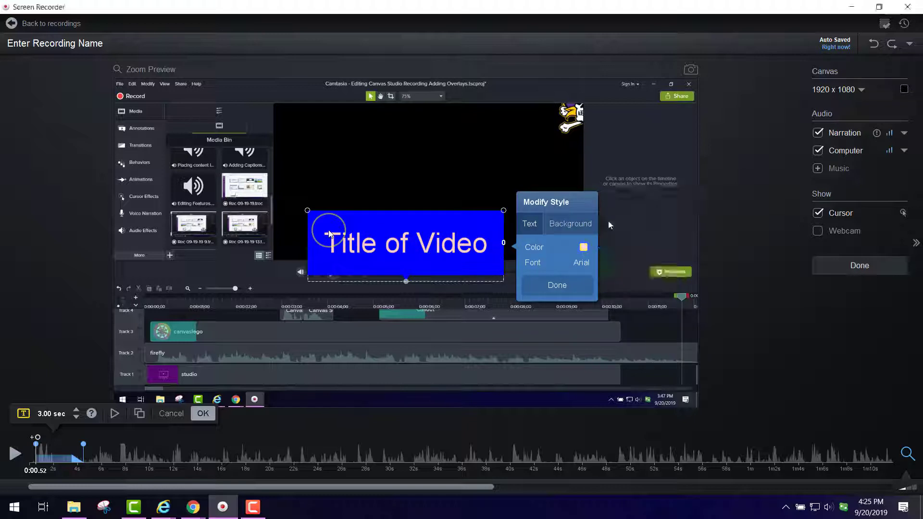
left_click(568, 224)
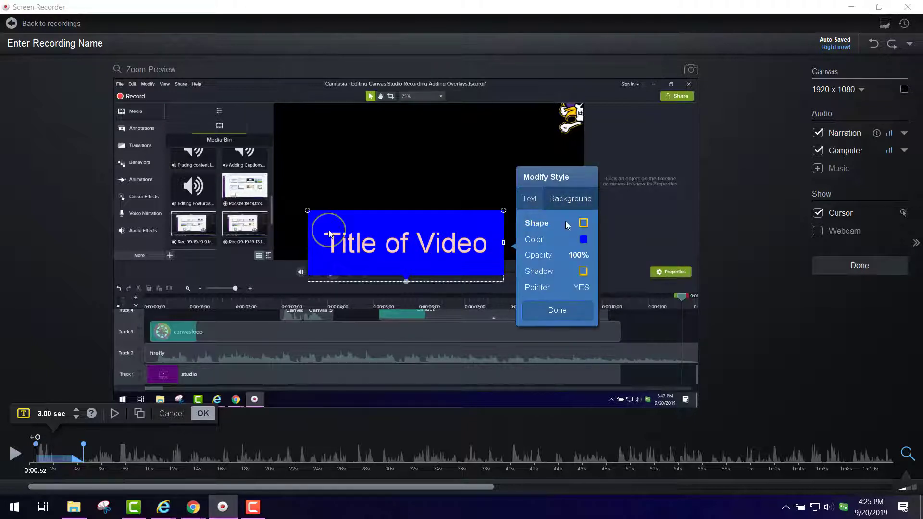
left_click(584, 241)
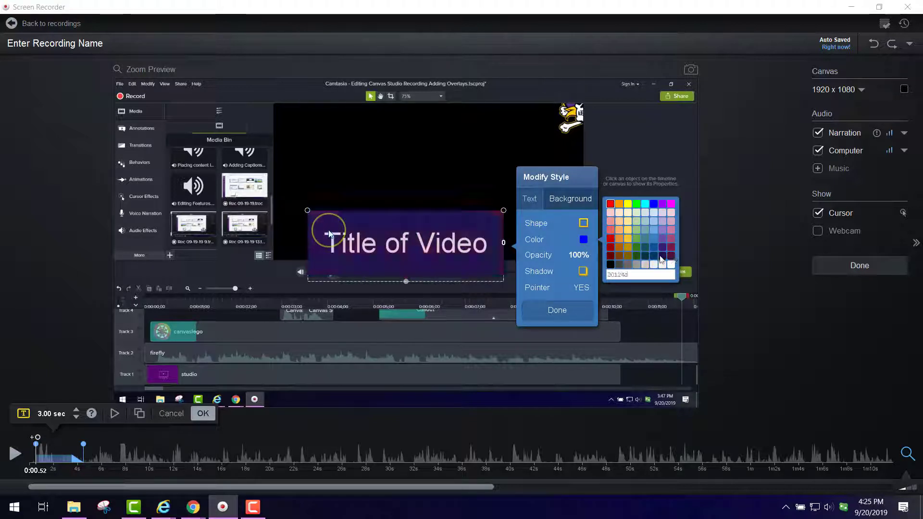
left_click(663, 253)
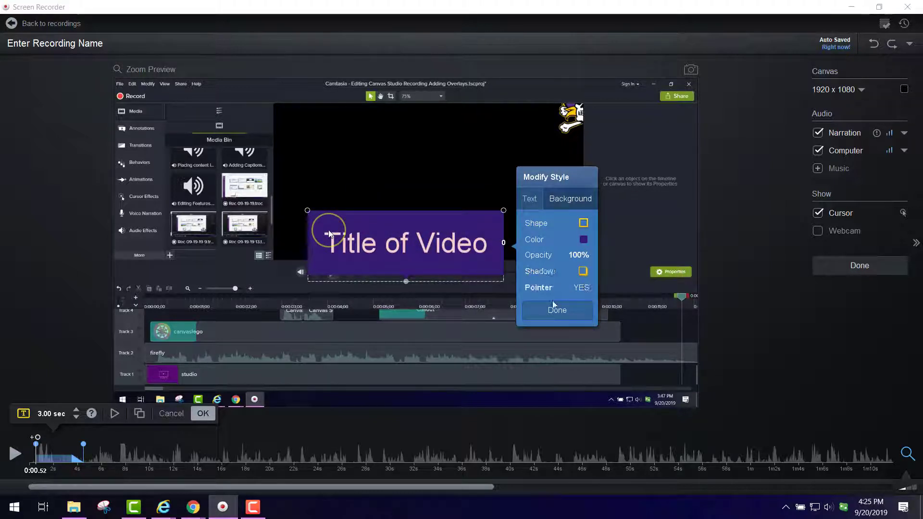
left_click(558, 311)
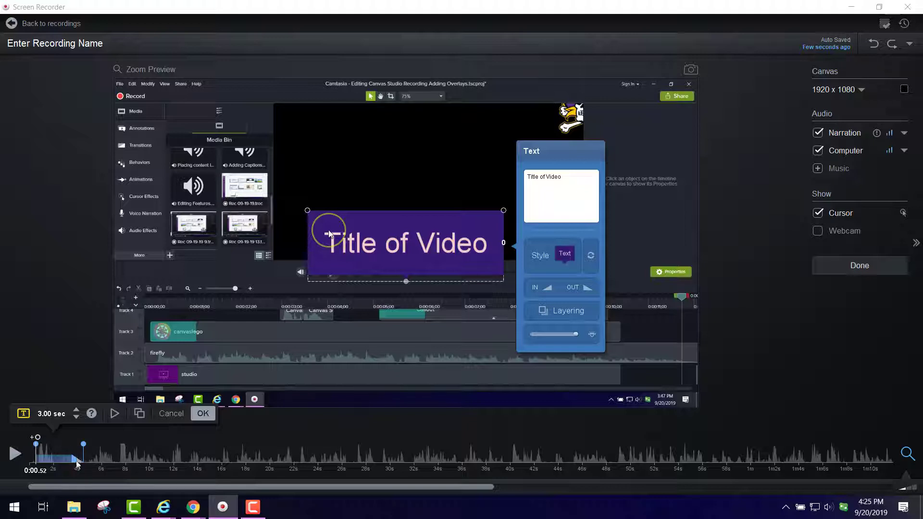
Step: Trim the title overlay to 2.92 seconds and accept it
mouse_move(84, 447)
left_mouse_down()
mouse_move(136, 451)
mouse_move(77, 450)
mouse_move(118, 452)
mouse_move(77, 457)
mouse_move(81, 464)
left_mouse_up()
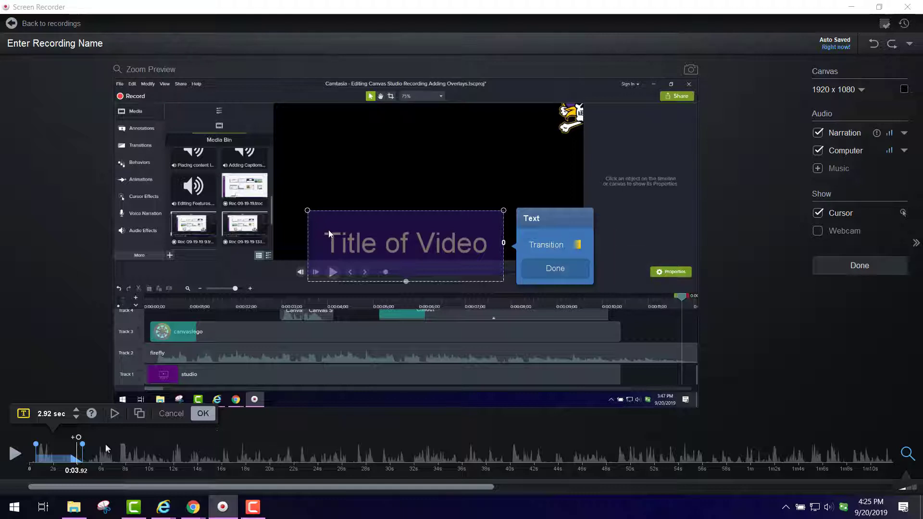
left_click(203, 413)
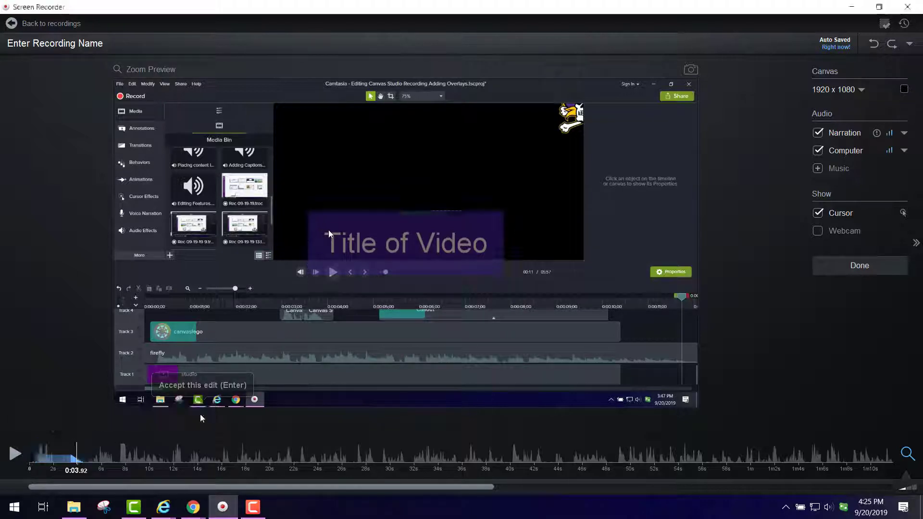
Step: Play the opening from the start to check the title, then set the edit point at 0:07.20
left_click(30, 465)
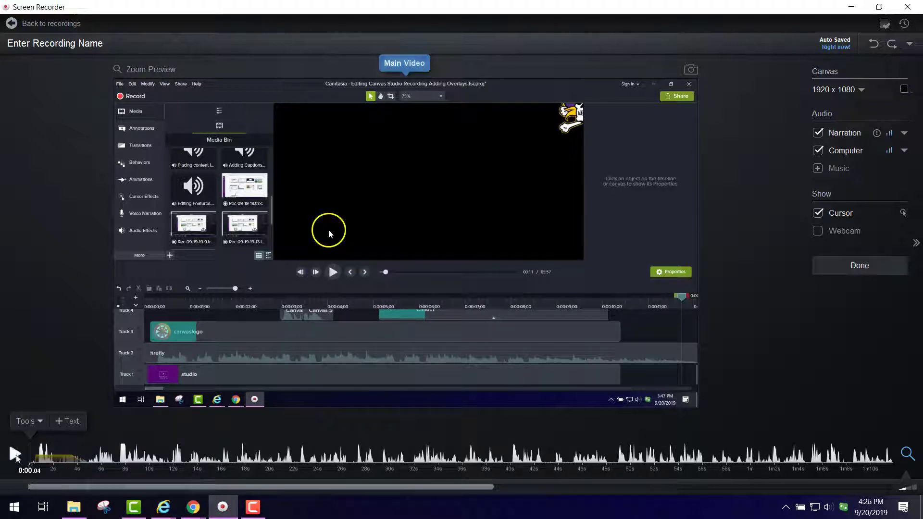
left_click(16, 456)
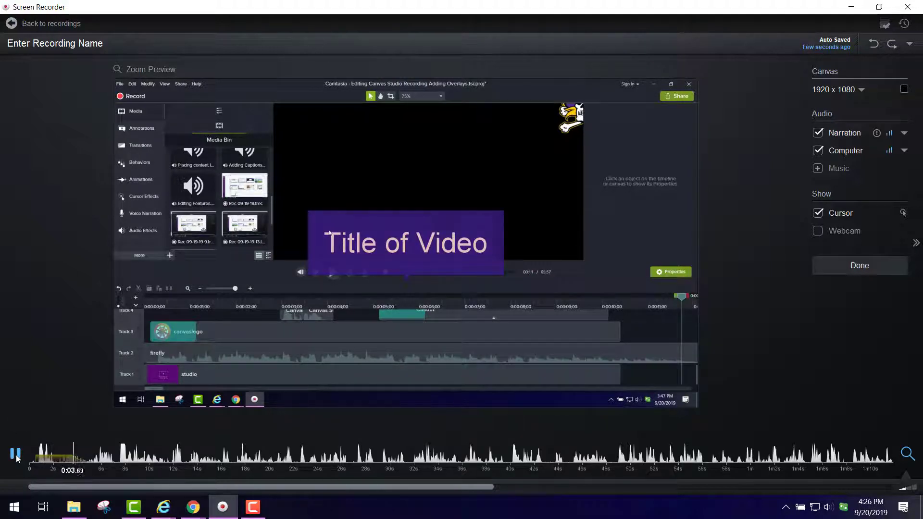
left_click(16, 456)
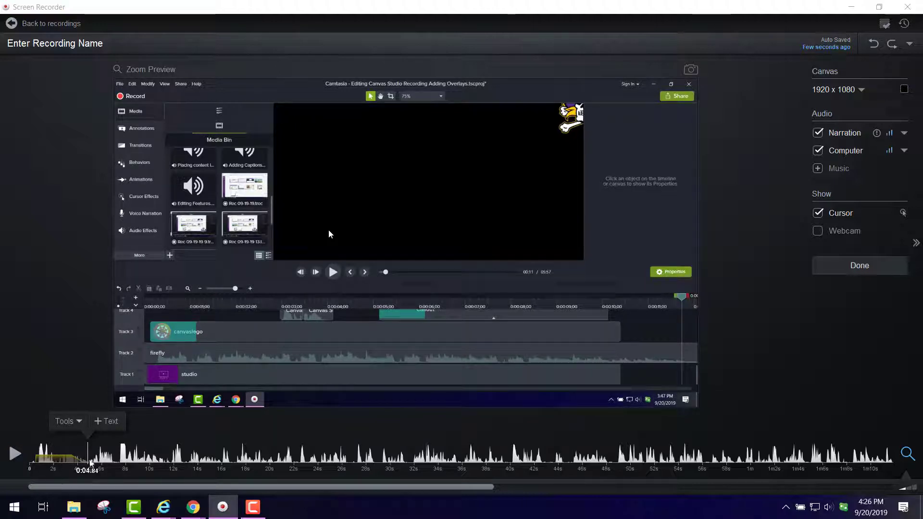
left_click(117, 464)
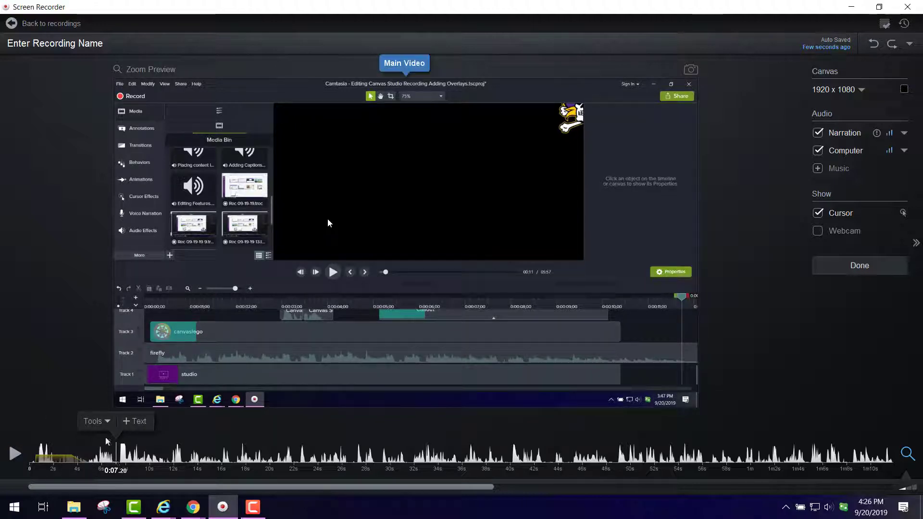
Step: Circle Camtasia's Record option with a red outline from 0:07.20, then move to 0:08.16
left_click(108, 422)
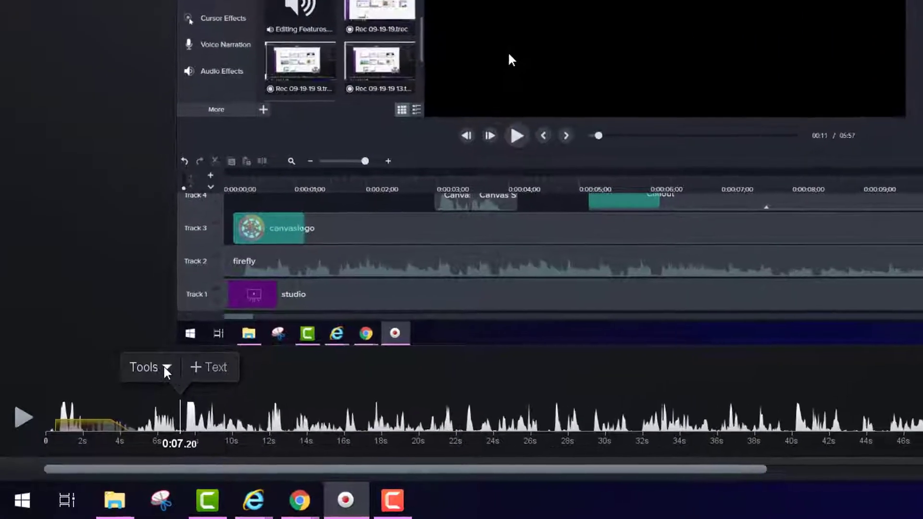
left_click(166, 369)
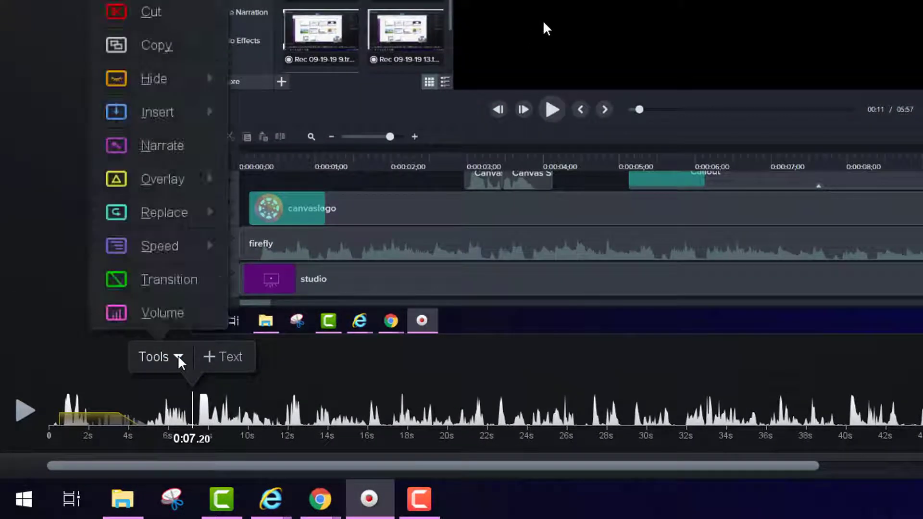
mouse_move(167, 183)
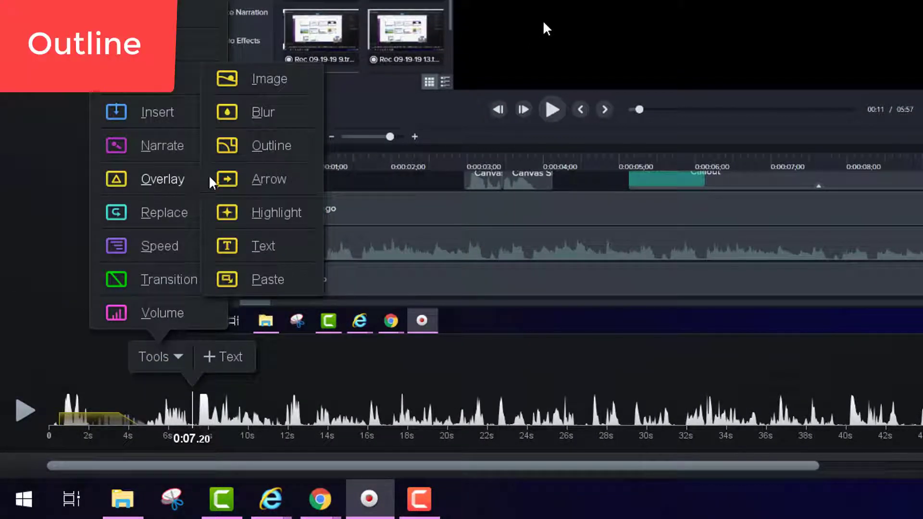
left_click(271, 147)
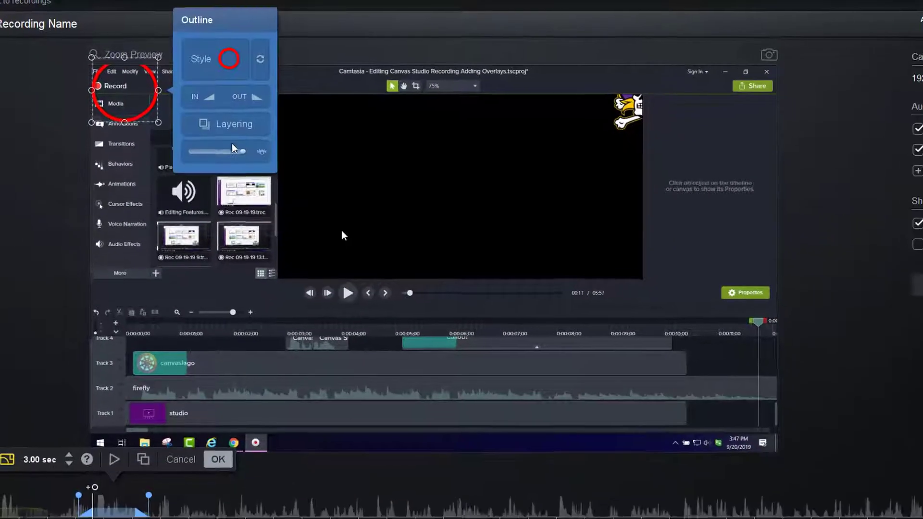
left_click(216, 442)
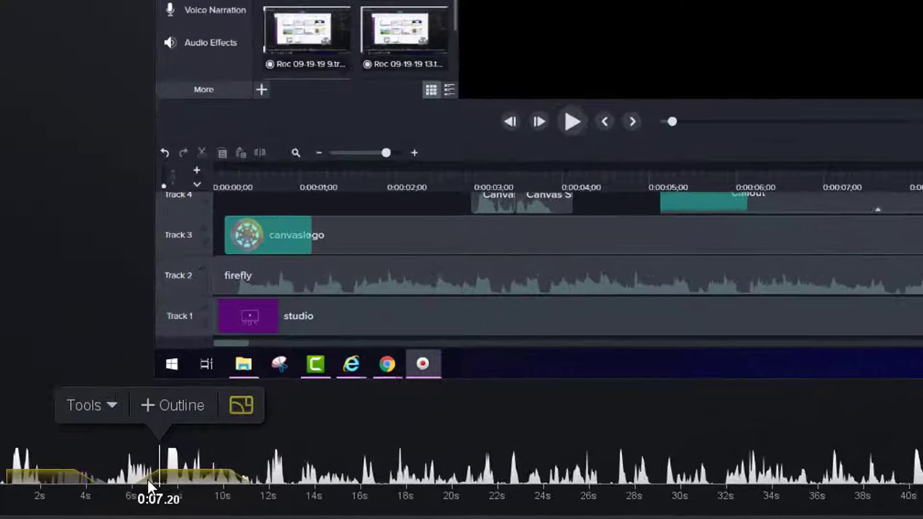
left_click(82, 495)
left_click(218, 473)
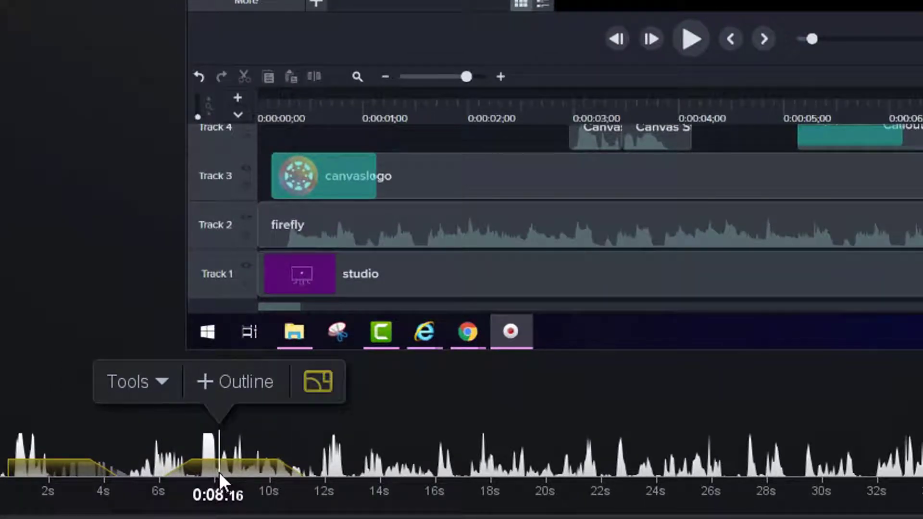
Step: Add a yellow arrow overlay at 0:12.92 and reposition its start and end points
left_click(351, 469)
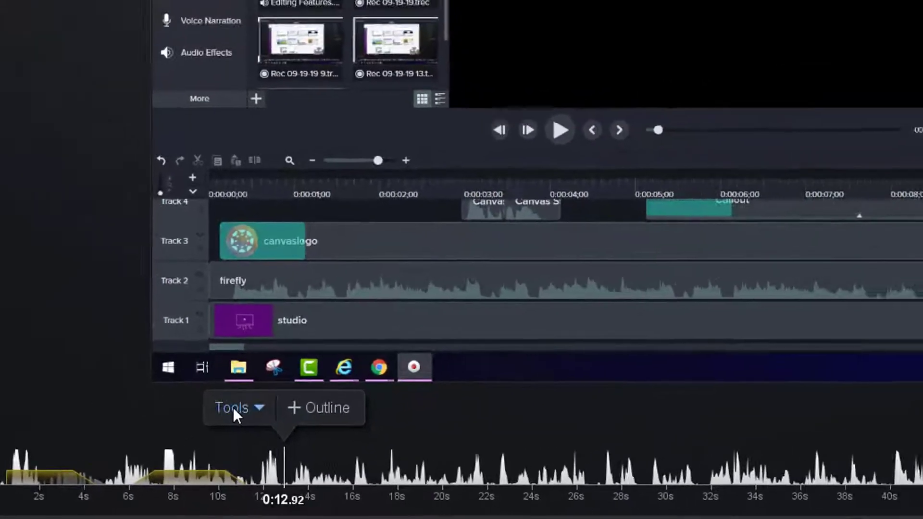
left_click(288, 383)
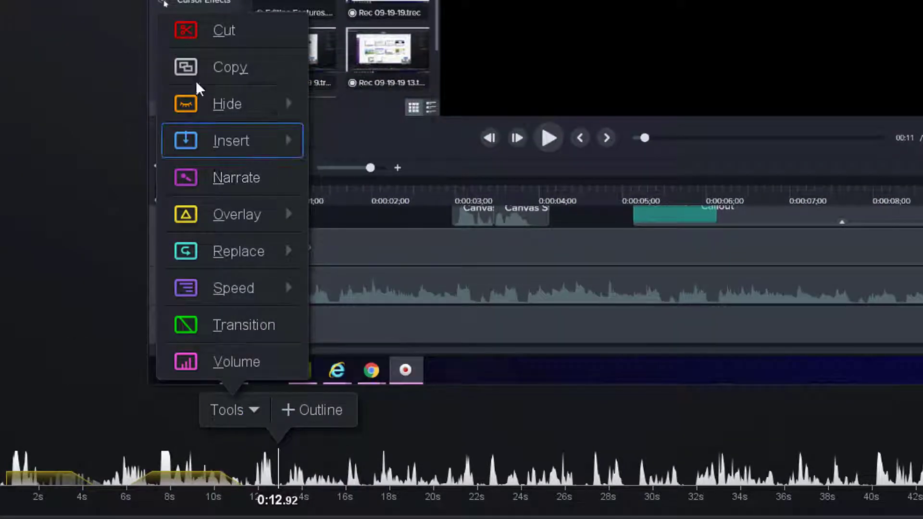
mouse_move(268, 204)
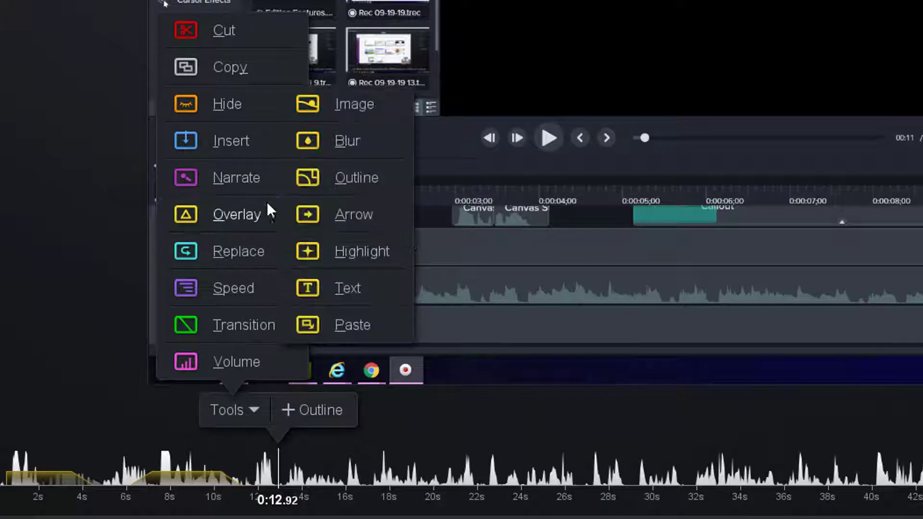
left_click(345, 213)
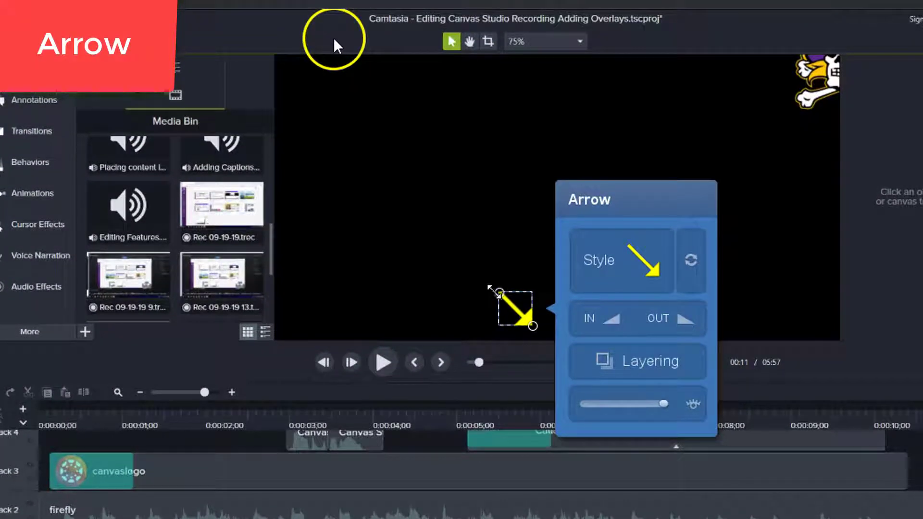
left_click_drag(489, 288, 373, 231)
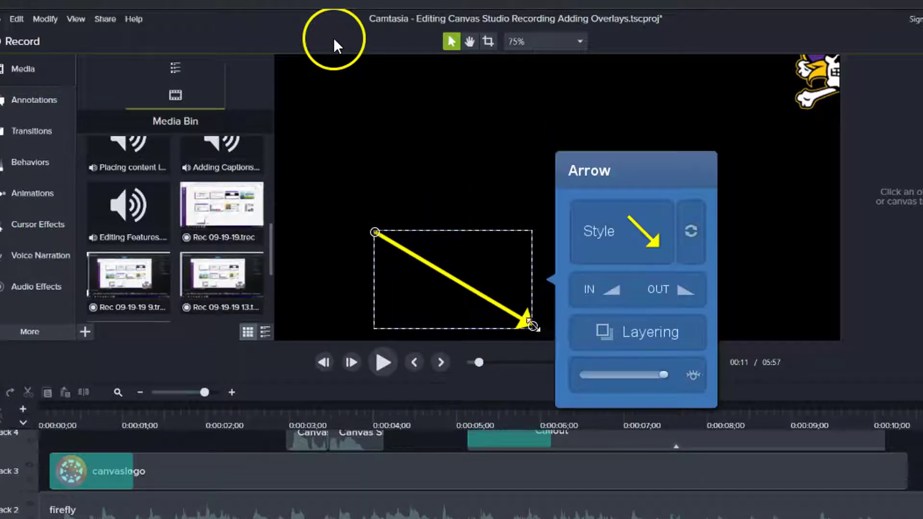
left_click_drag(529, 324, 922, 400)
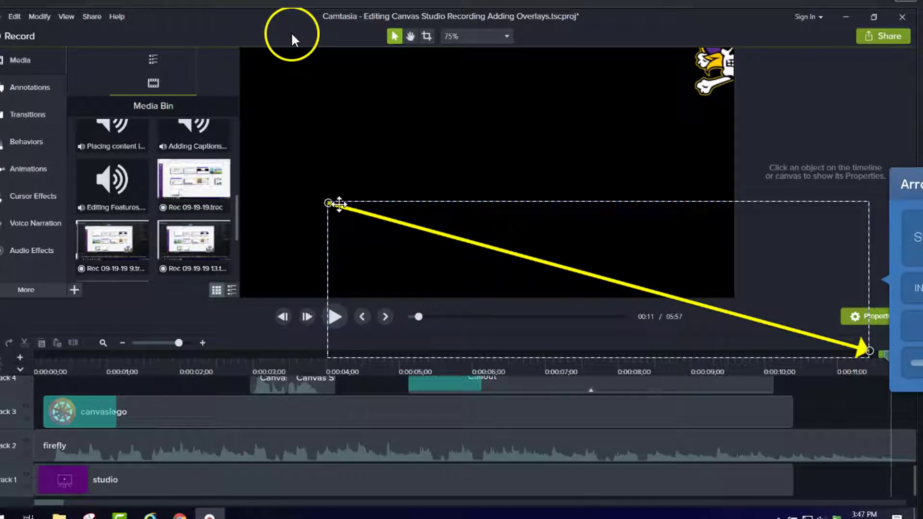
Step: Level the arrow along the timeline, shorten it to about 0.32 seconds, and accept it
left_click_drag(329, 203, 252, 336)
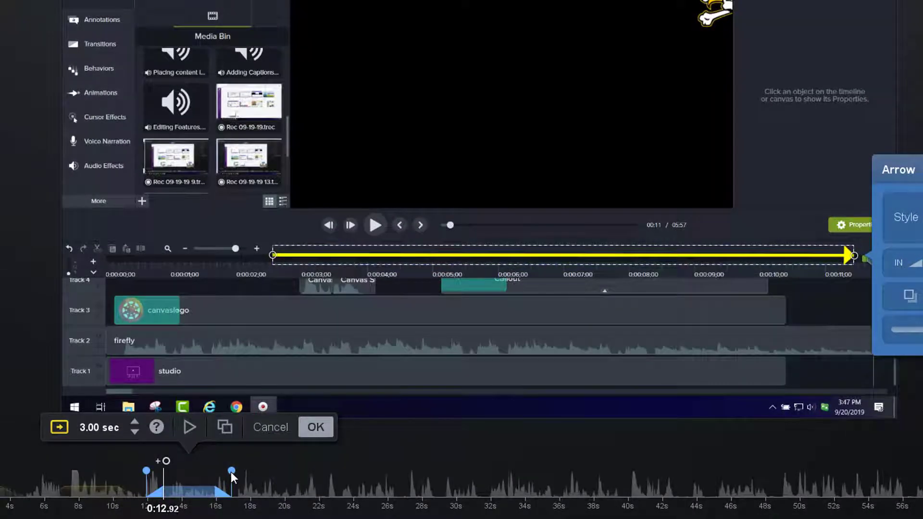
left_click_drag(231, 472, 184, 473)
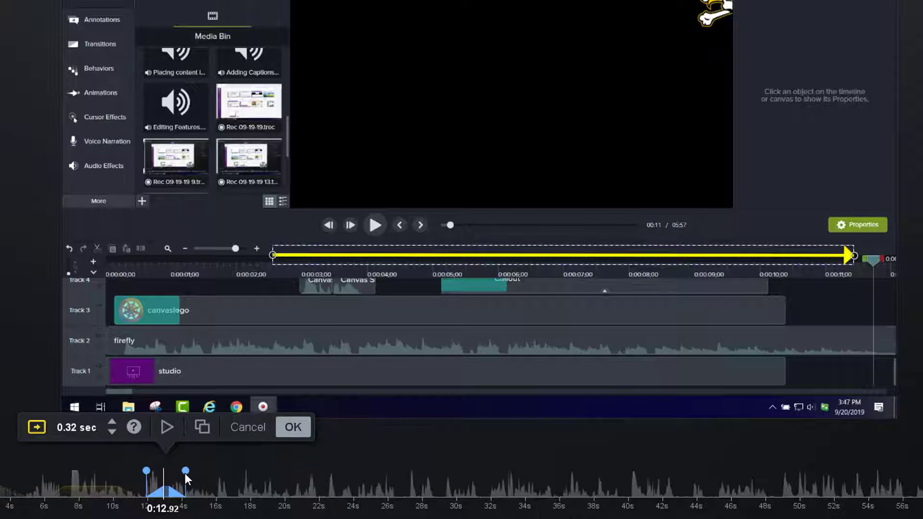
left_click(292, 427)
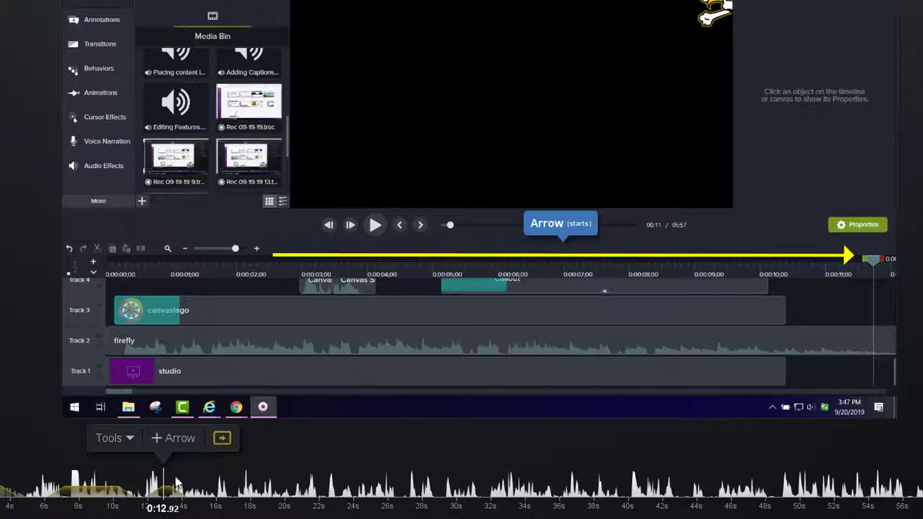
left_click(129, 499)
Step: Scrub forward past the arrow to place the edit point at 0:31.48
left_click(159, 499)
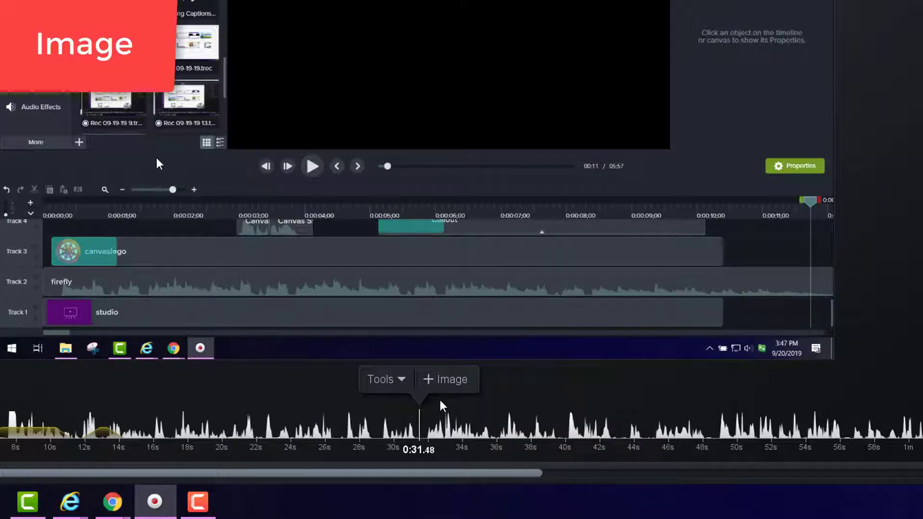
Step: Start an image overlay at 0:31.48, bringing up the clipboard image prompt
left_click(402, 381)
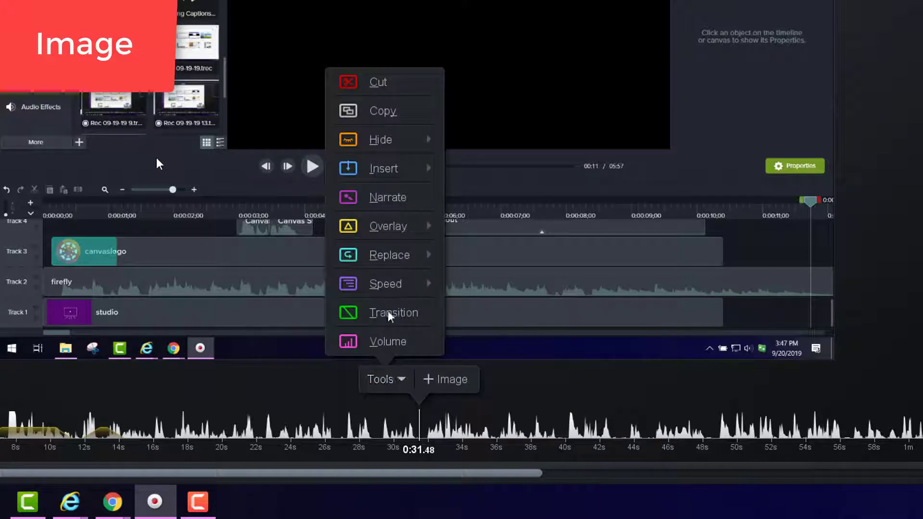
mouse_move(384, 233)
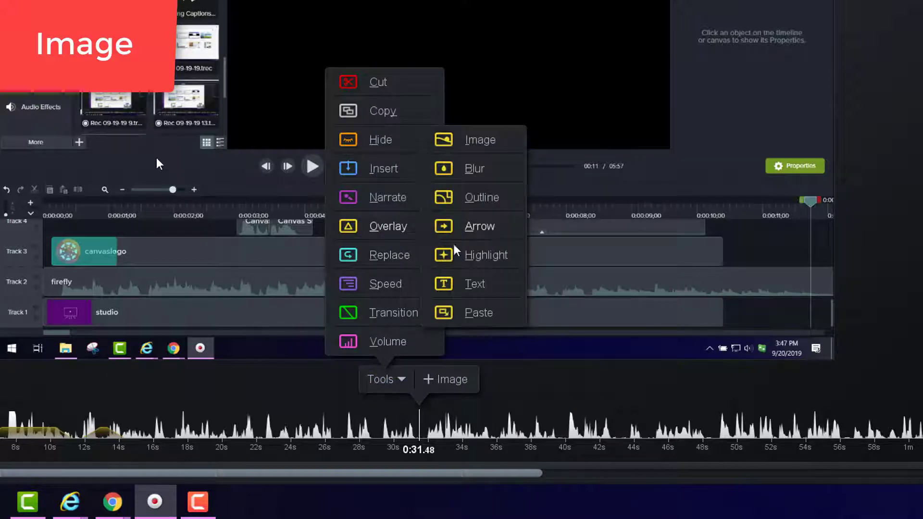
left_click(485, 145)
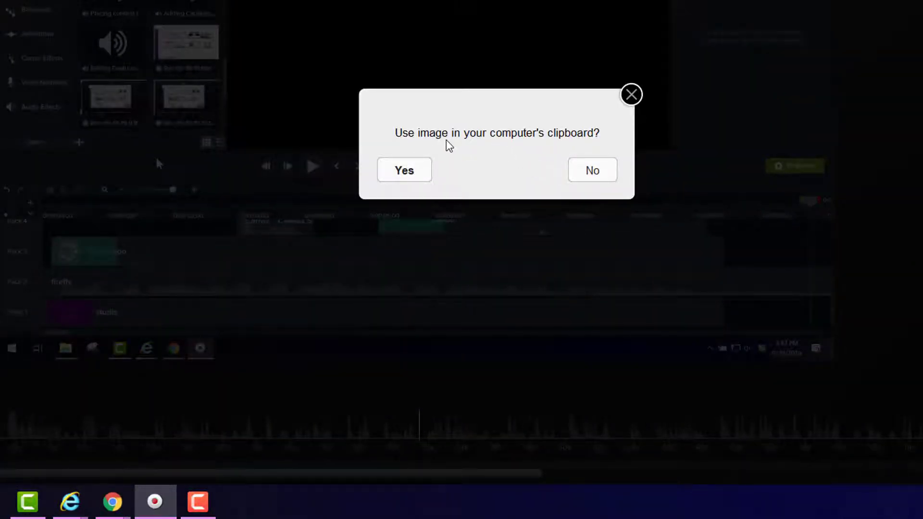
left_click(408, 174)
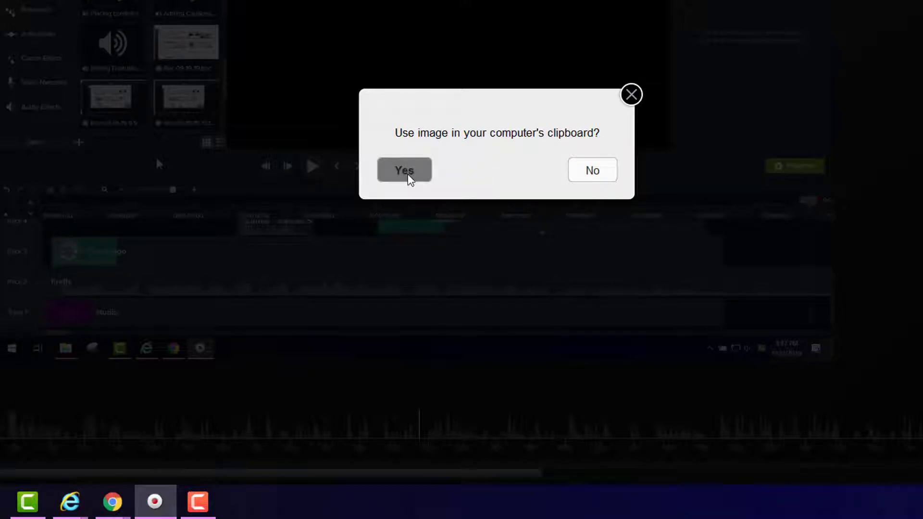
Step: Decline the clipboard image, insert the beach photo, preview it around 0:34.60, and accept it
left_click(587, 178)
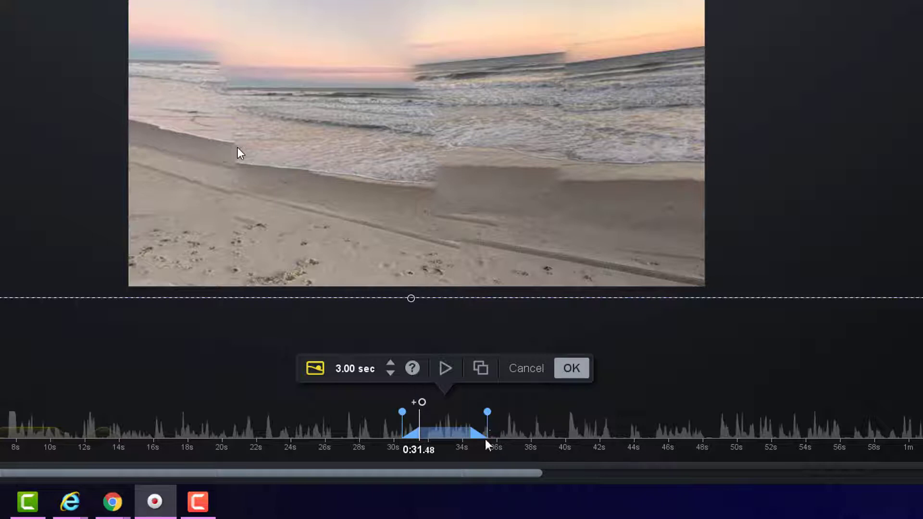
left_click(390, 437)
left_click(407, 437)
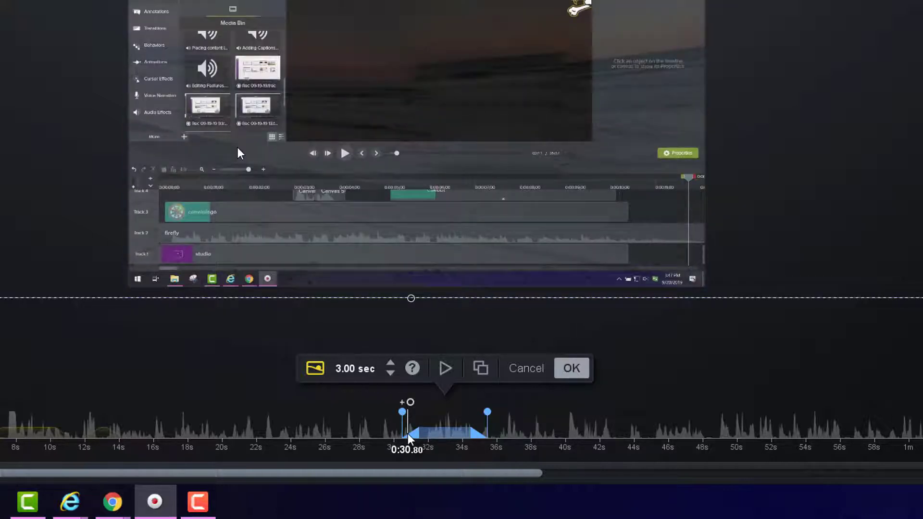
left_click(472, 436)
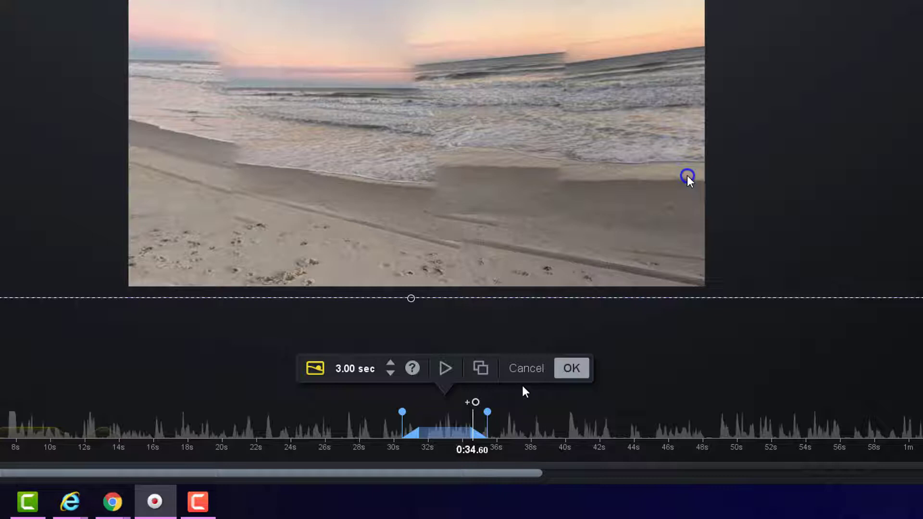
left_click(570, 368)
mouse_move(539, 367)
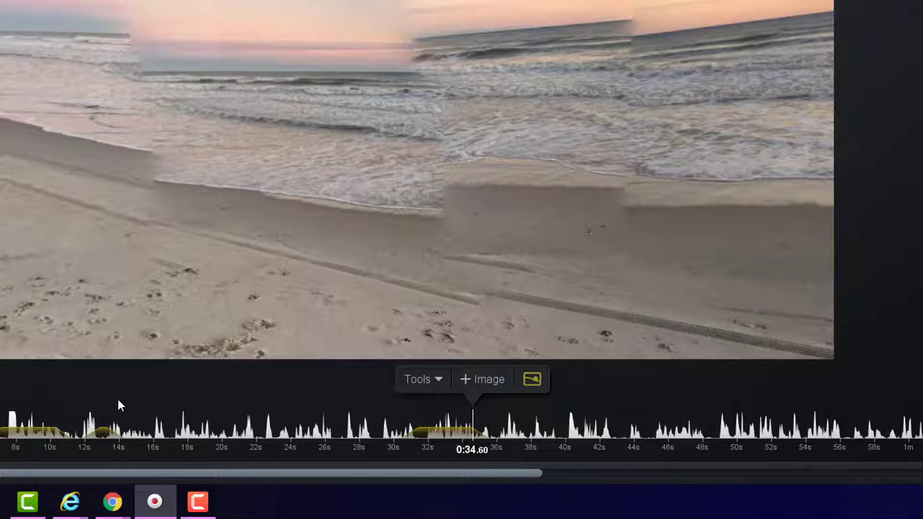
Step: Move to 0:43.44 and add a 3-second highlight overlay there
left_click(559, 436)
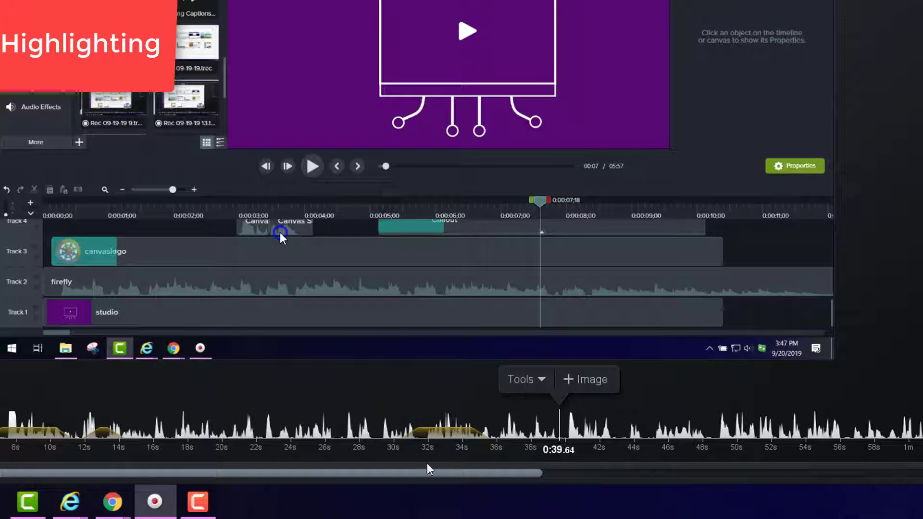
left_click(625, 434)
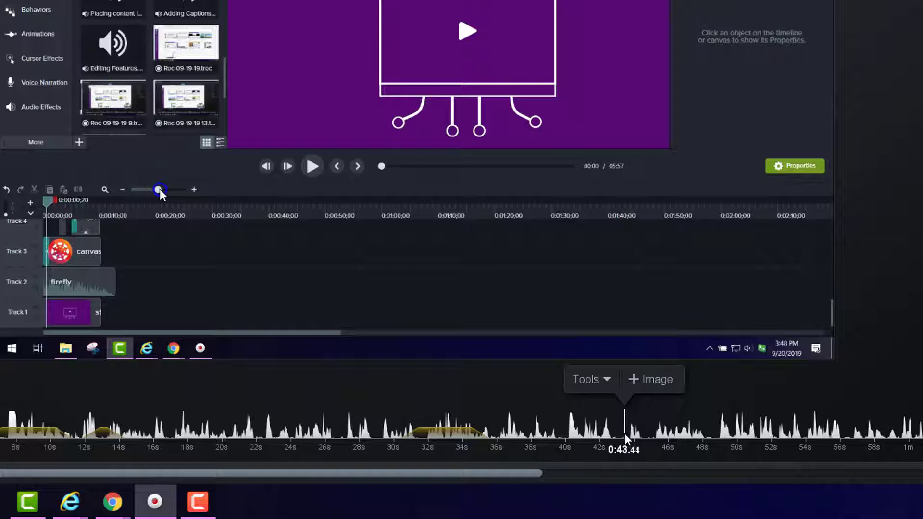
left_click(608, 378)
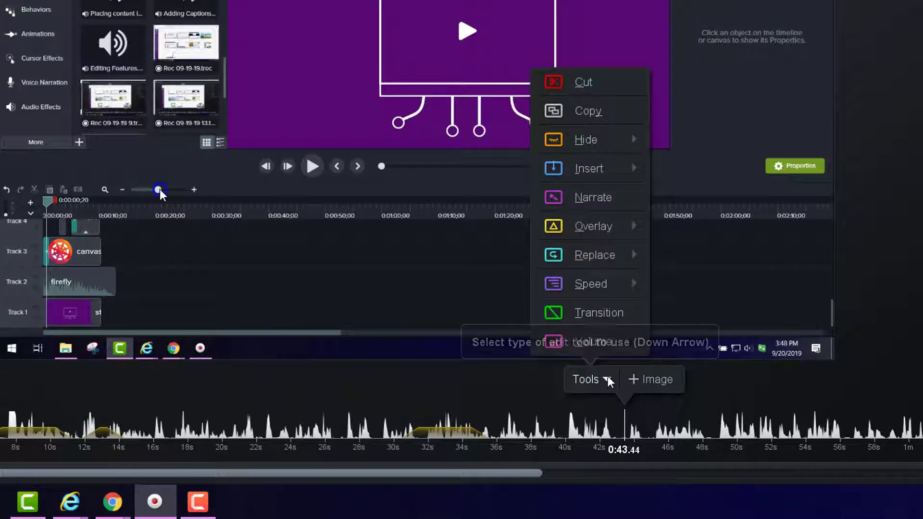
mouse_move(596, 229)
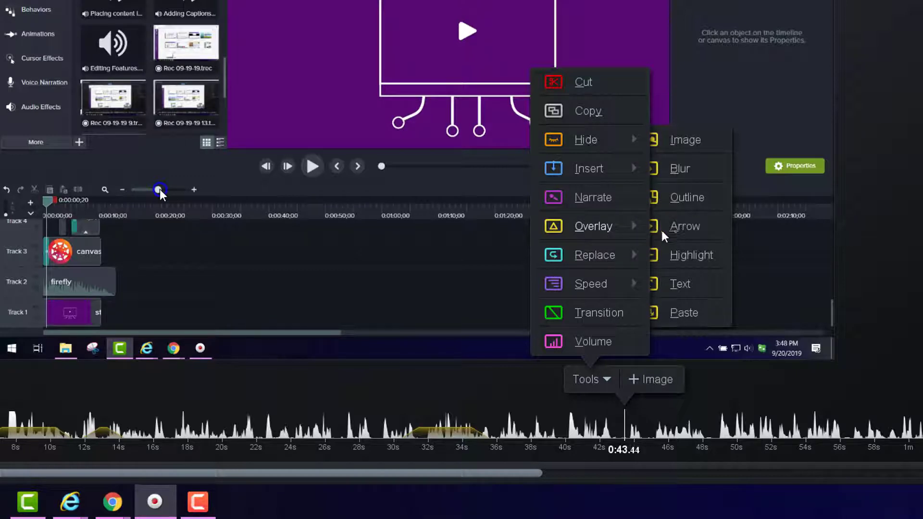
left_click(676, 257)
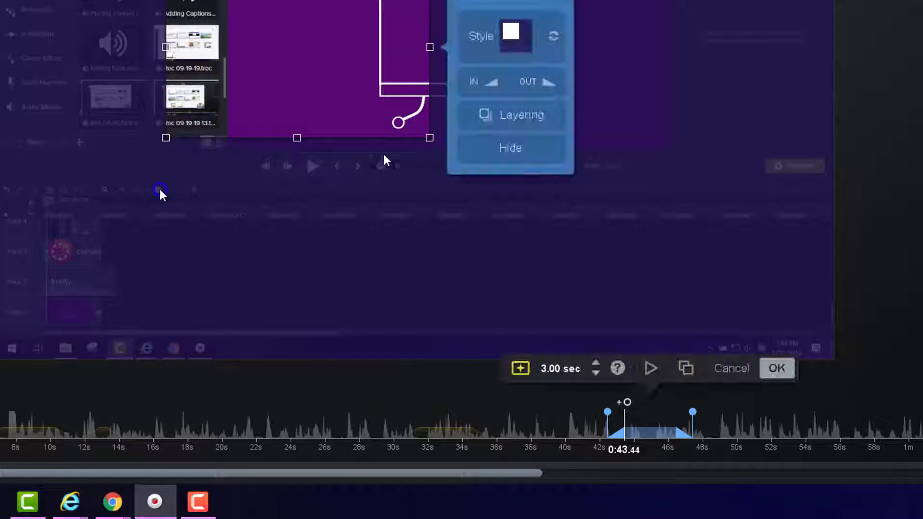
Step: Fit the highlight box over the Media Bin, tint its surroundings dark teal, and accept it
left_click_drag(430, 138, 243, 234)
left_click_drag(196, 255, 126, 259)
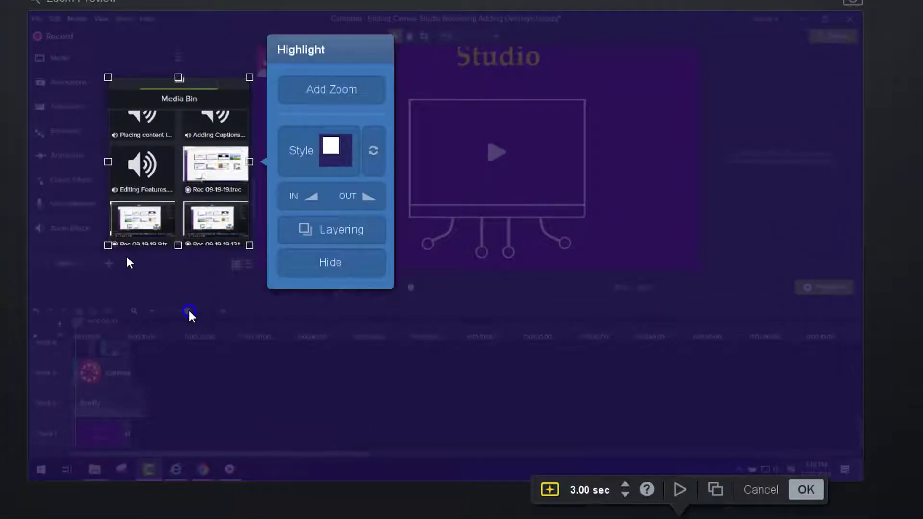
left_click(345, 165)
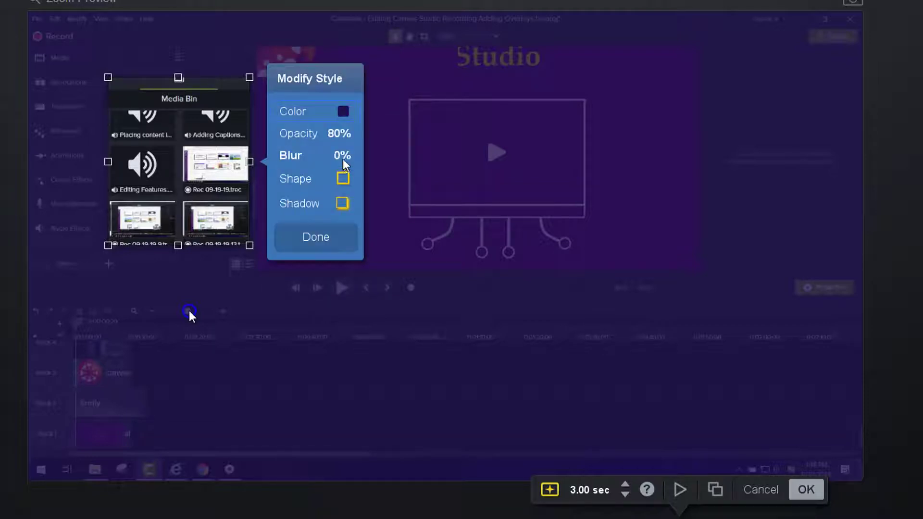
left_click(295, 116)
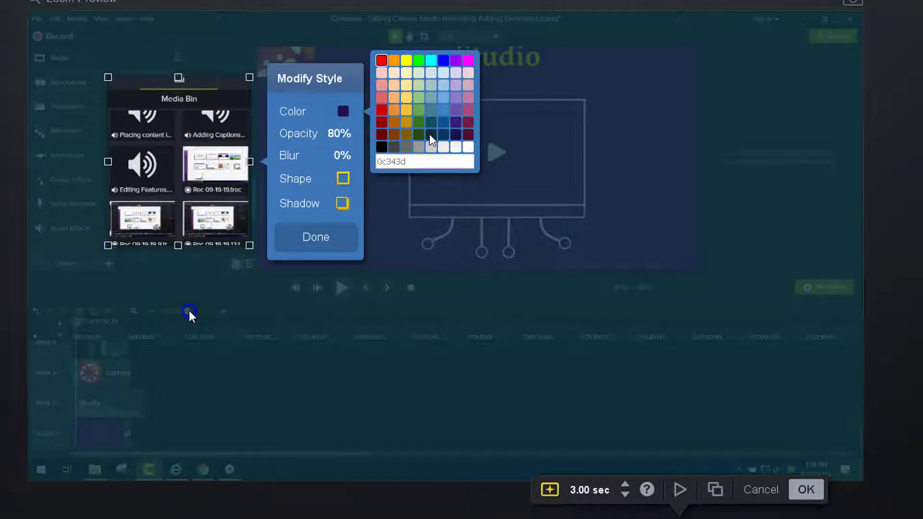
left_click(430, 135)
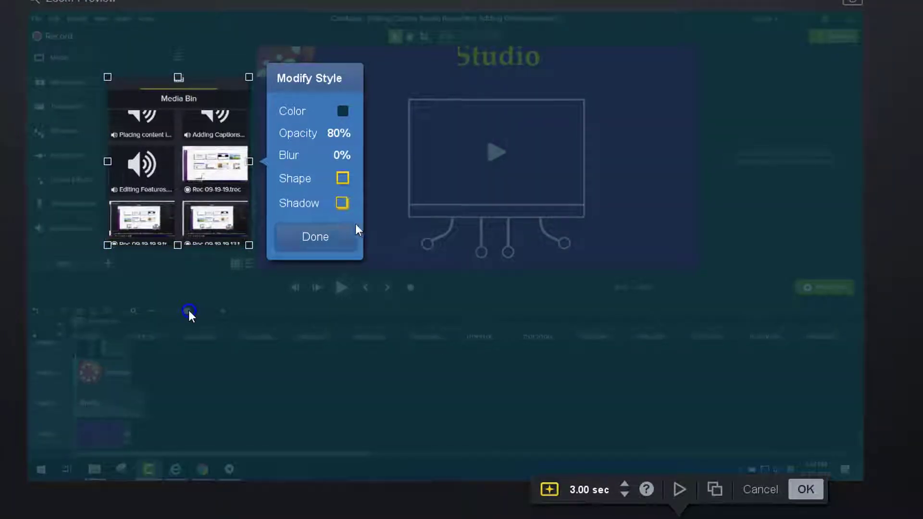
left_click(279, 207)
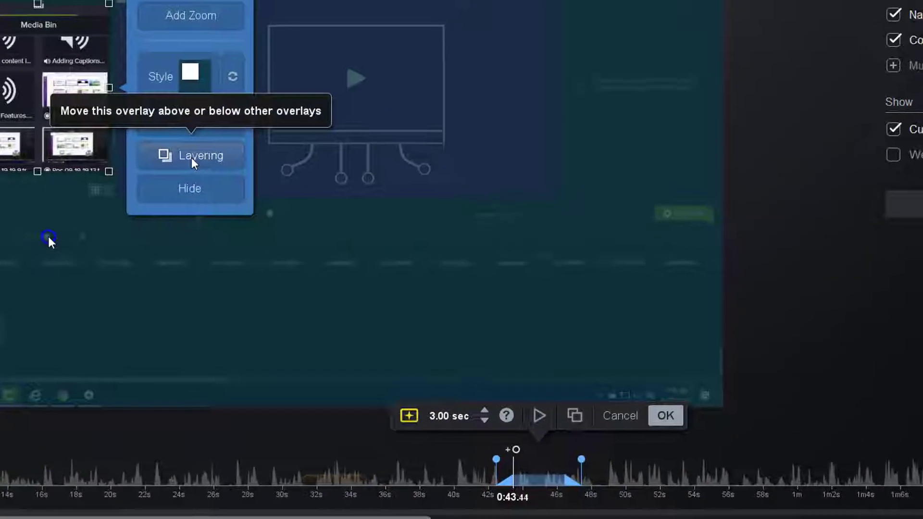
left_click(647, 406)
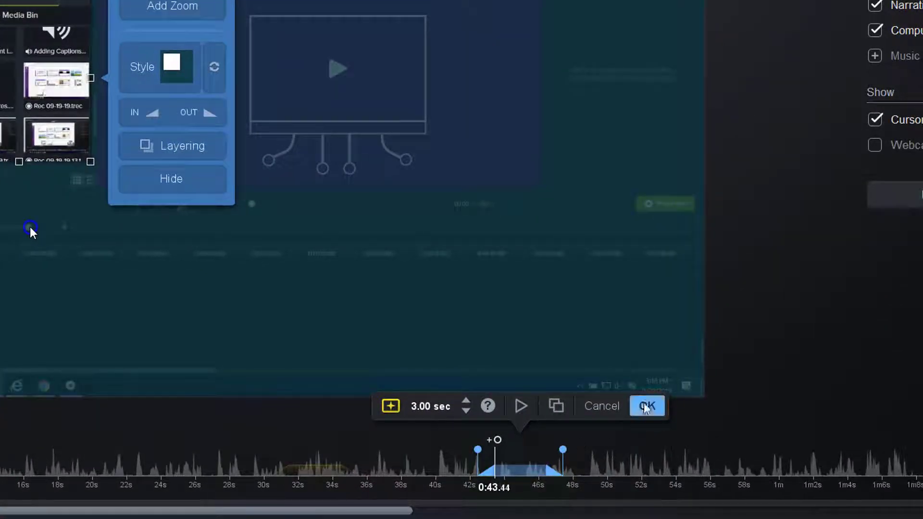
Step: Set the edit point to 0:48.64, select the main recording, and bring up the overlay choices
left_click(448, 472)
left_click(493, 474)
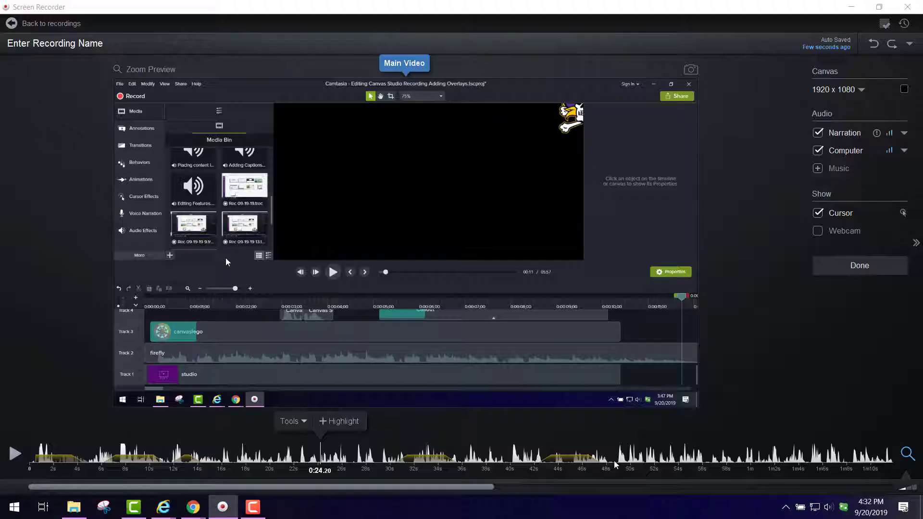
left_click(609, 453)
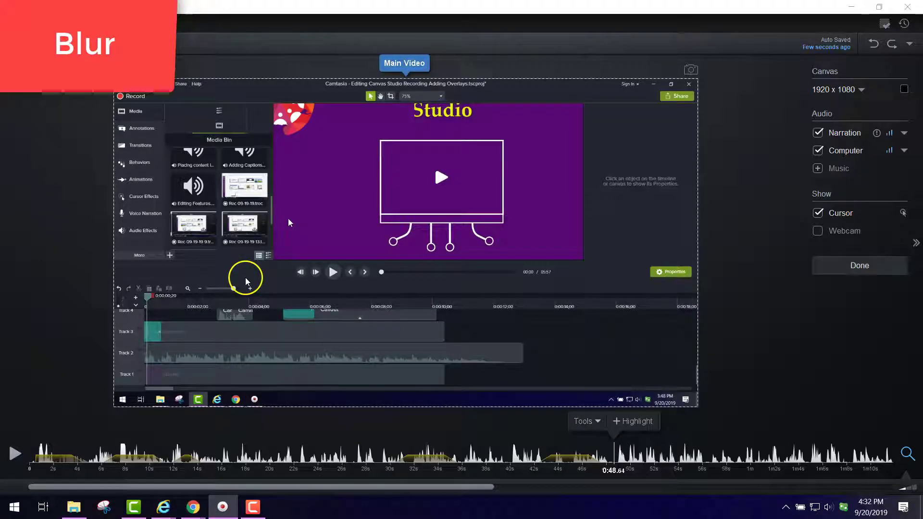
left_click(203, 192)
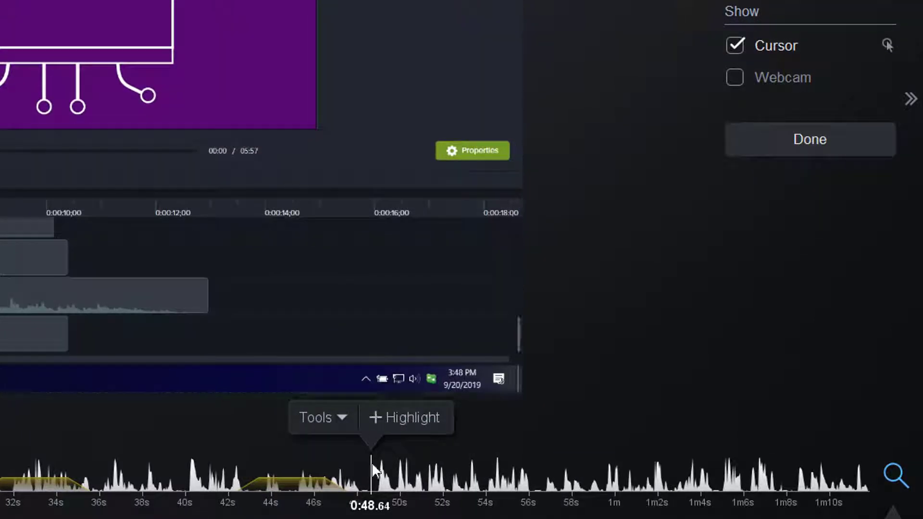
left_click(342, 417)
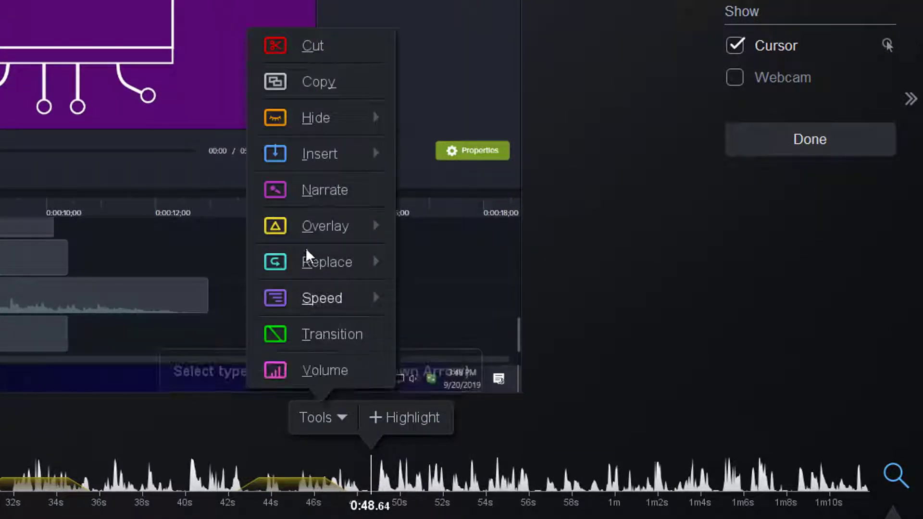
mouse_move(305, 227)
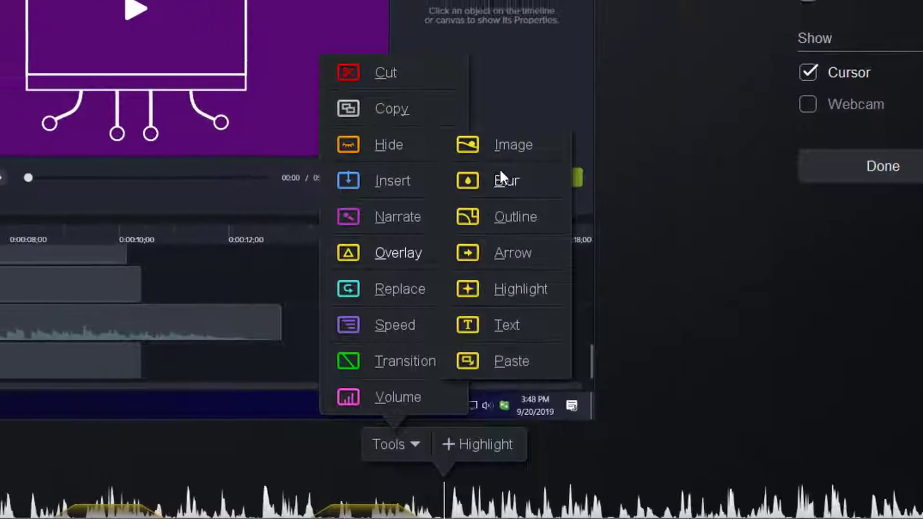
Step: Add a 3-second blur and size it to cover the captured timeline panel edge to edge
left_click(697, 247)
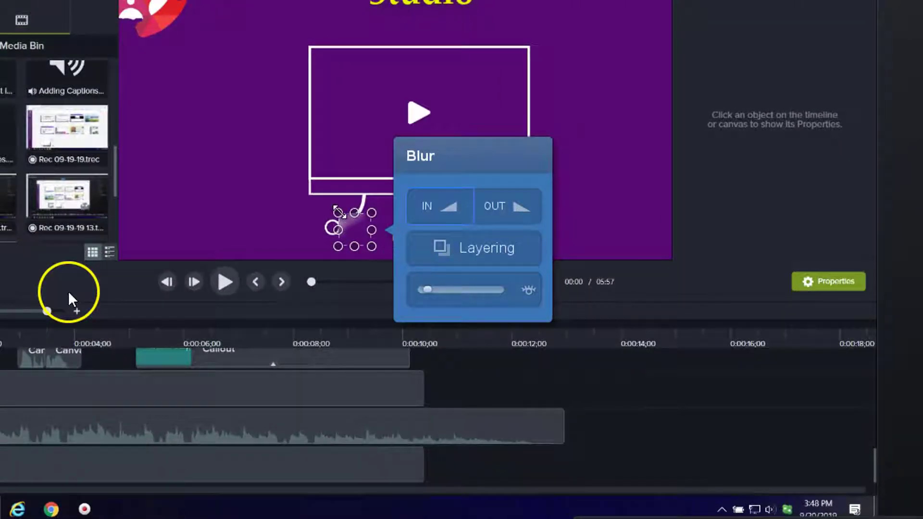
left_click_drag(338, 212, 288, 103)
left_click(326, 204)
left_click_drag(326, 204, 82, 375)
left_click_drag(104, 333, 922, 332)
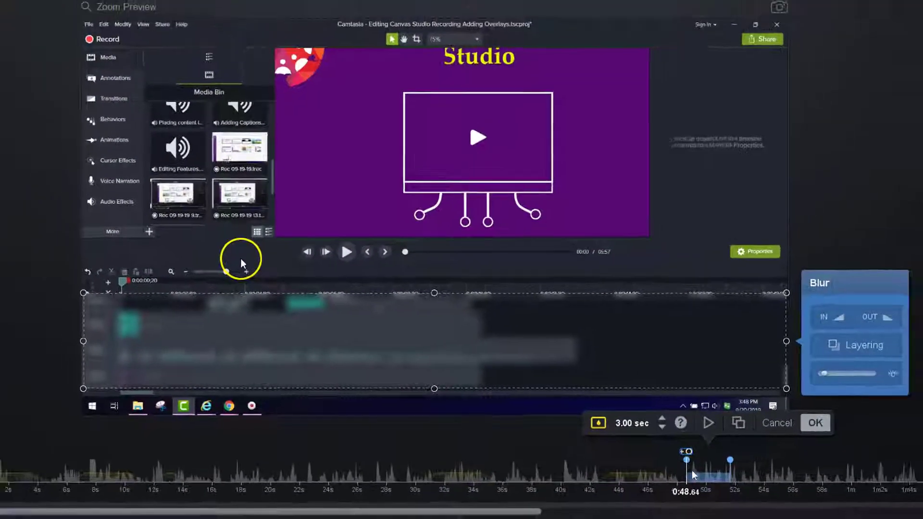
left_click(737, 416)
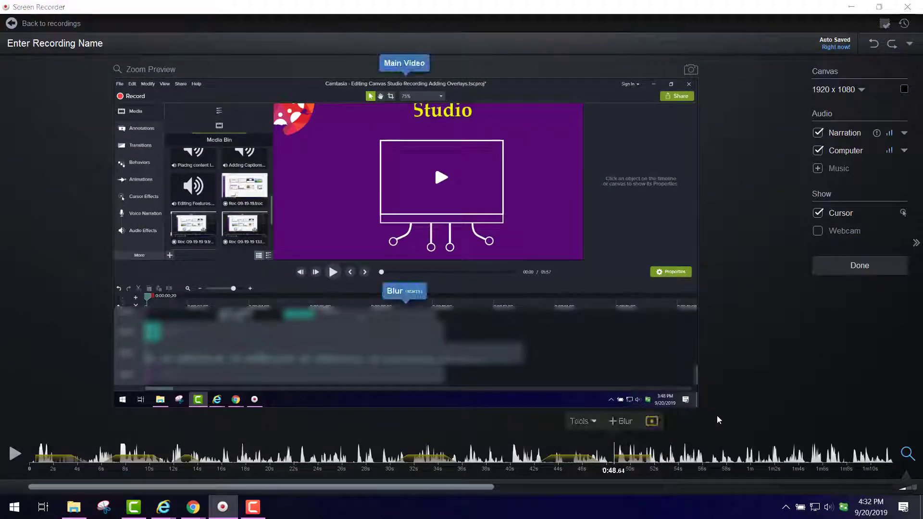